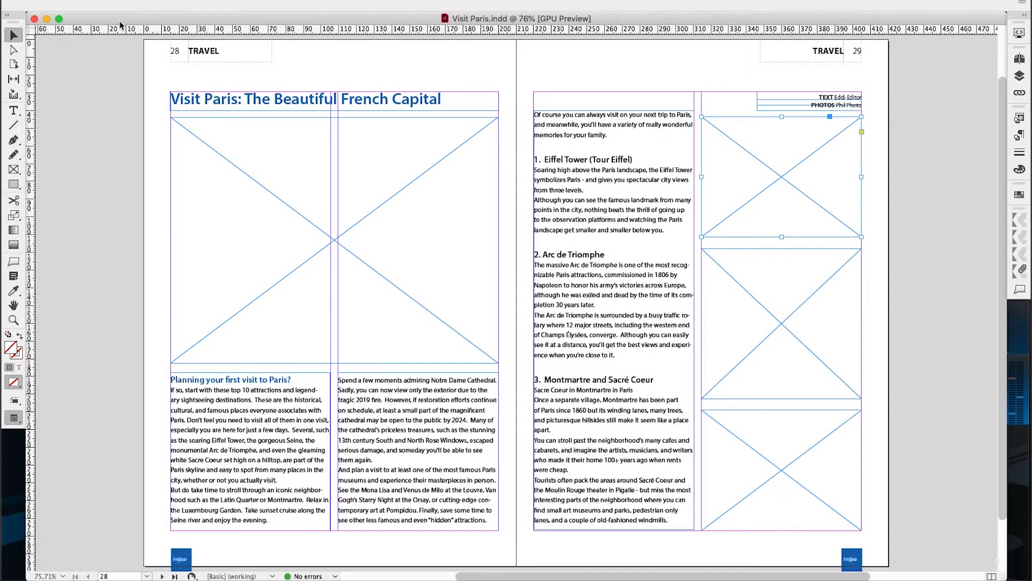
Switch to the vjoon seven asset library and log in with the filled-in user name and password
key("super+Tab")
key("super+Tab")
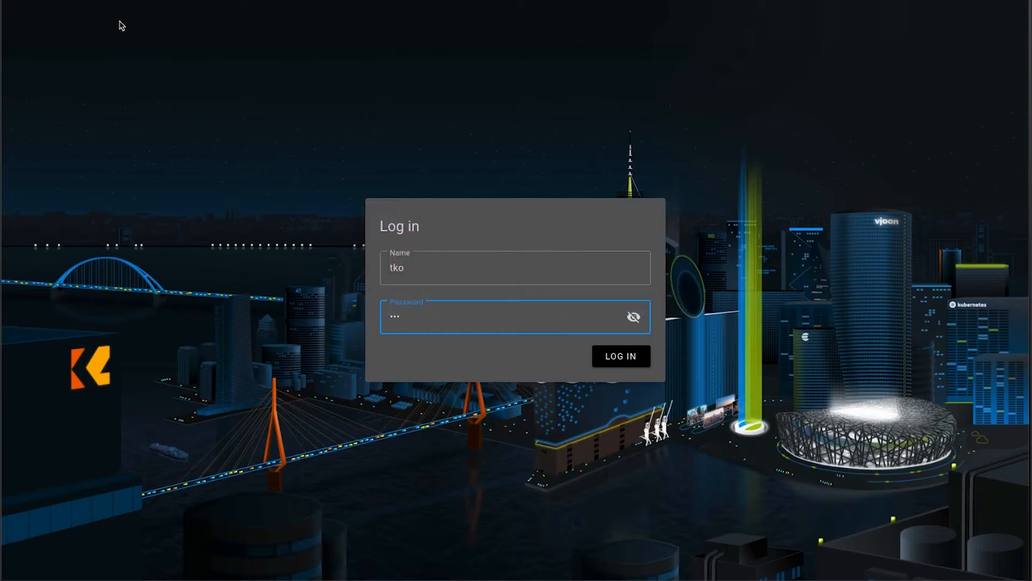
key("Return")
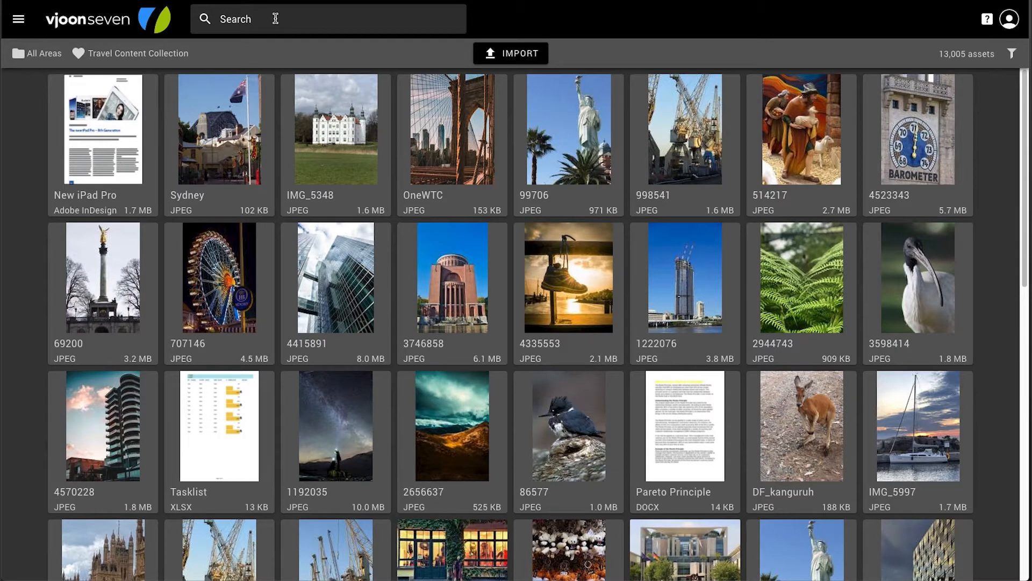
Search the library for "Tour Eiffel" and place image 2228933 into the InDesign frame beside the Eiffel Tower text on page 29
left_click(275, 19)
type("Tour Eiffel")
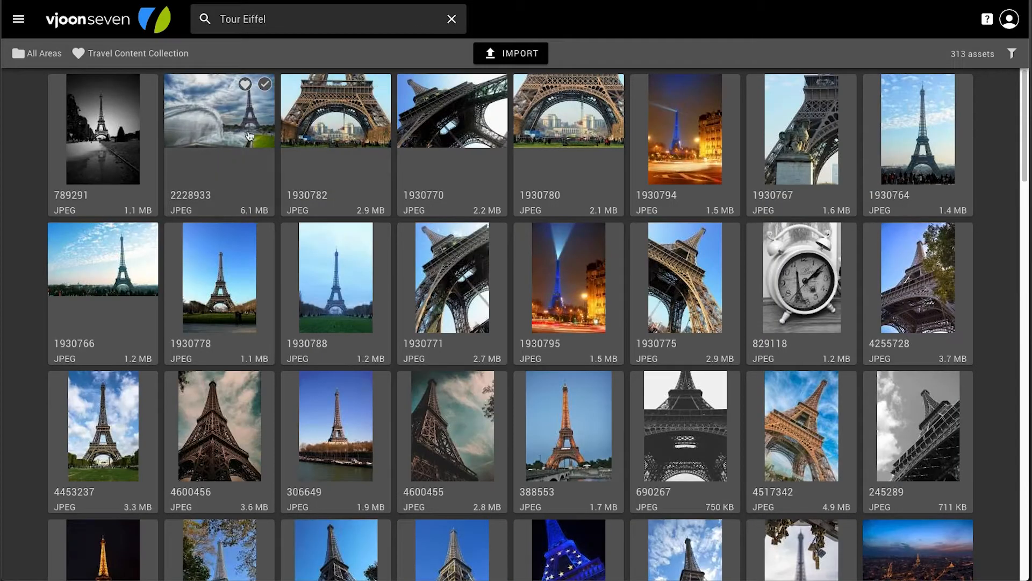
left_click_drag(195, 111, 755, 131)
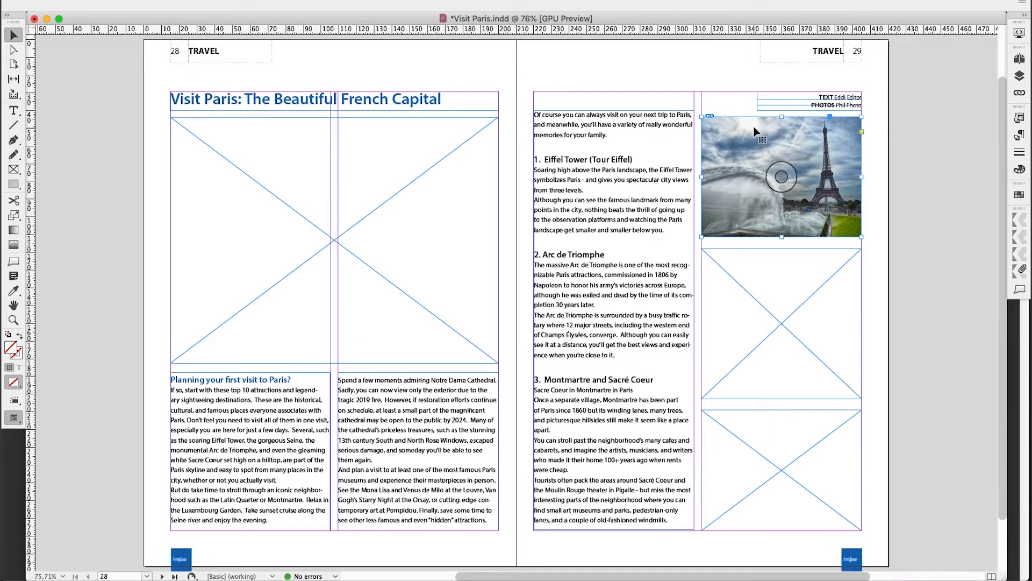
Switch back to vjoon seven, search the library for "Paris" instead and browse the results
key("super+Tab")
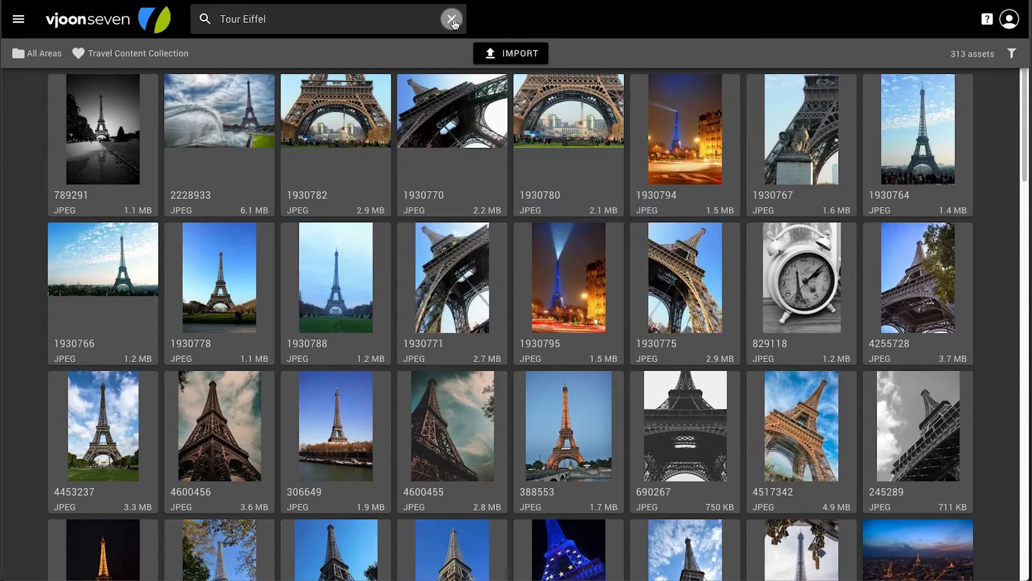
left_click(450, 20)
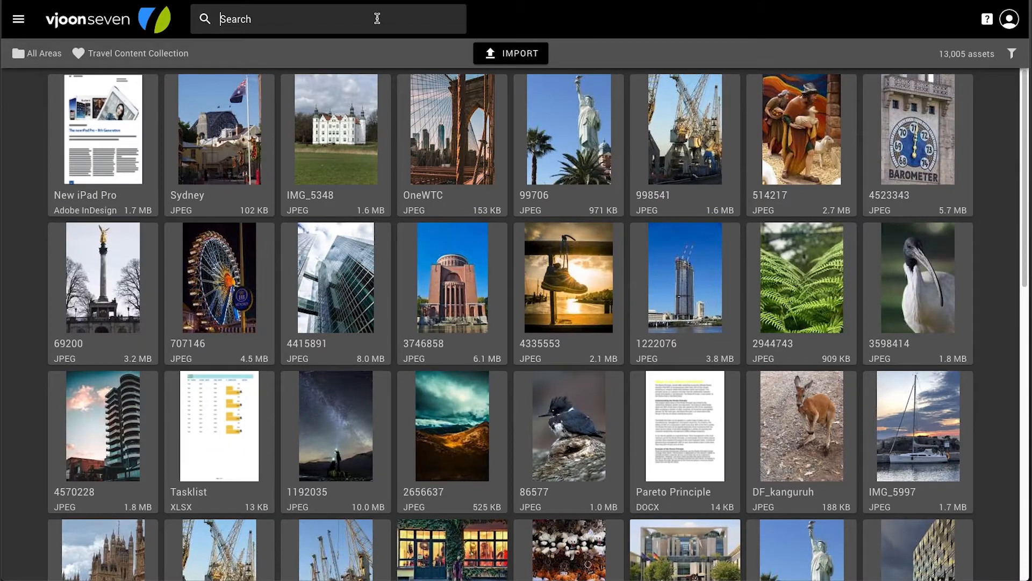
type("Paris")
key("Return")
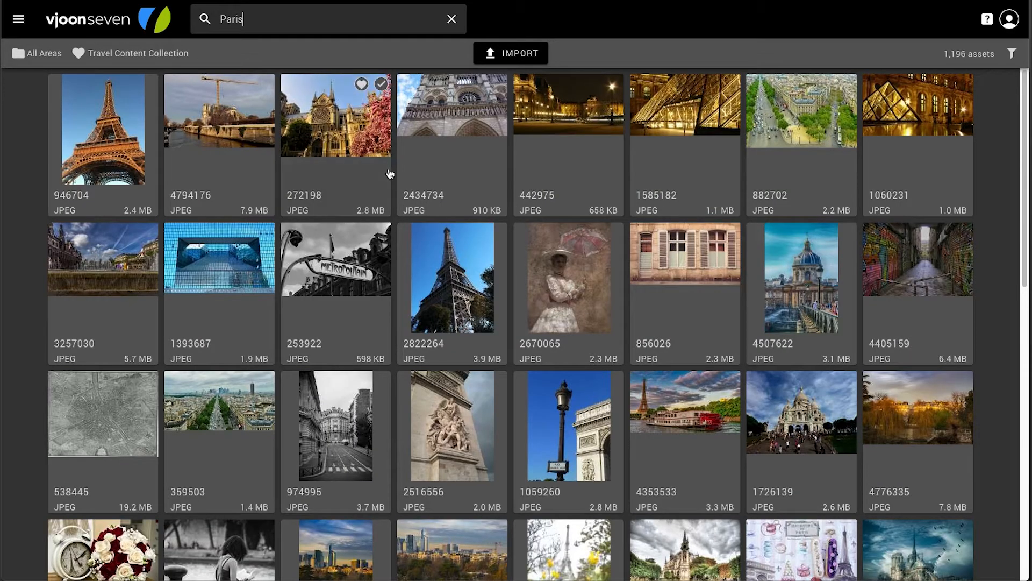
scroll(390, 173, "down", 6)
scroll(390, 173, "down", 3)
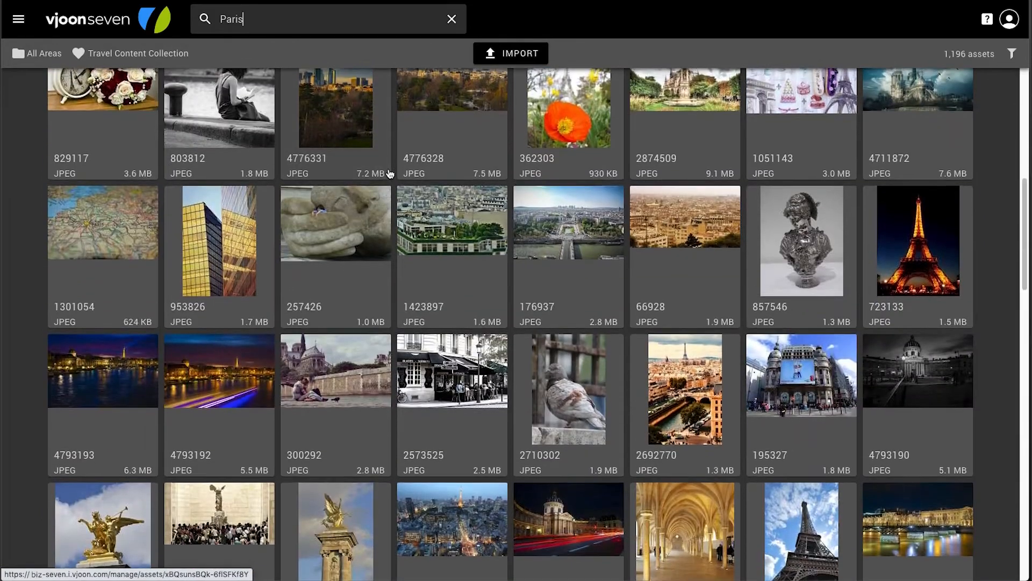
scroll(389, 173, "up", 5)
scroll(389, 173, "up", 7)
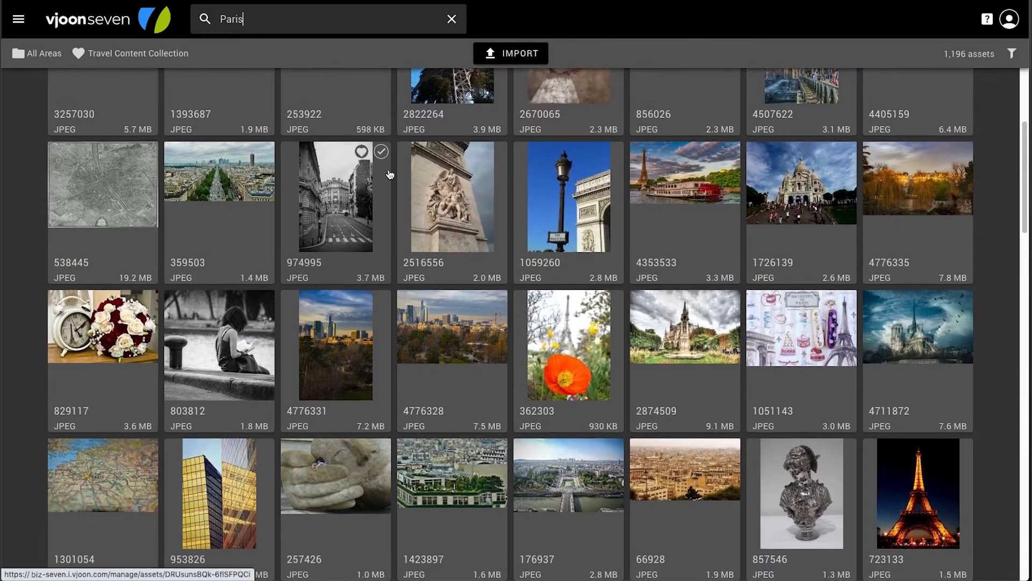
scroll(389, 173, "up", 2)
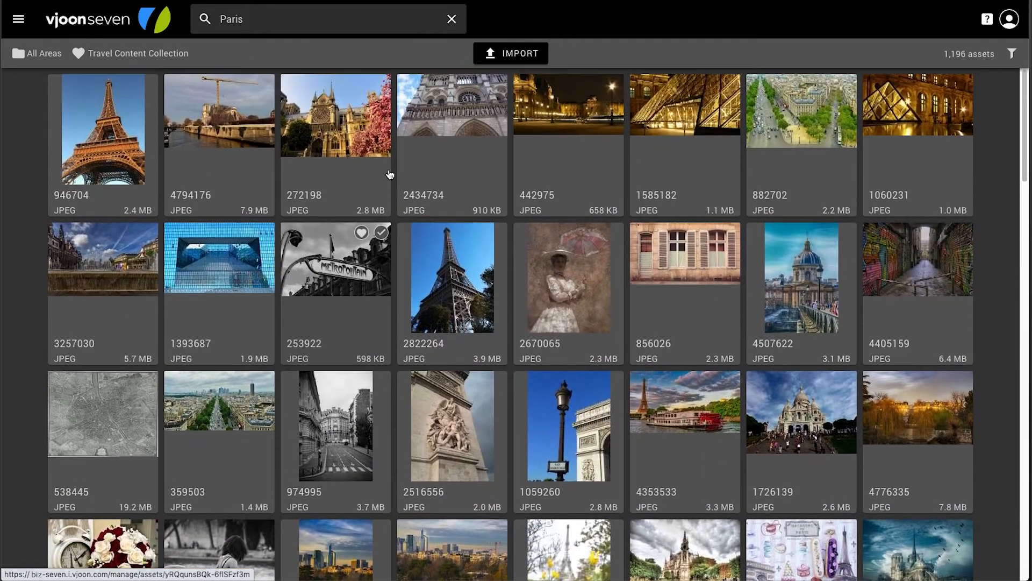
Filter the Paris results by author, choosing the photographer credited in the layout
left_click(1010, 55)
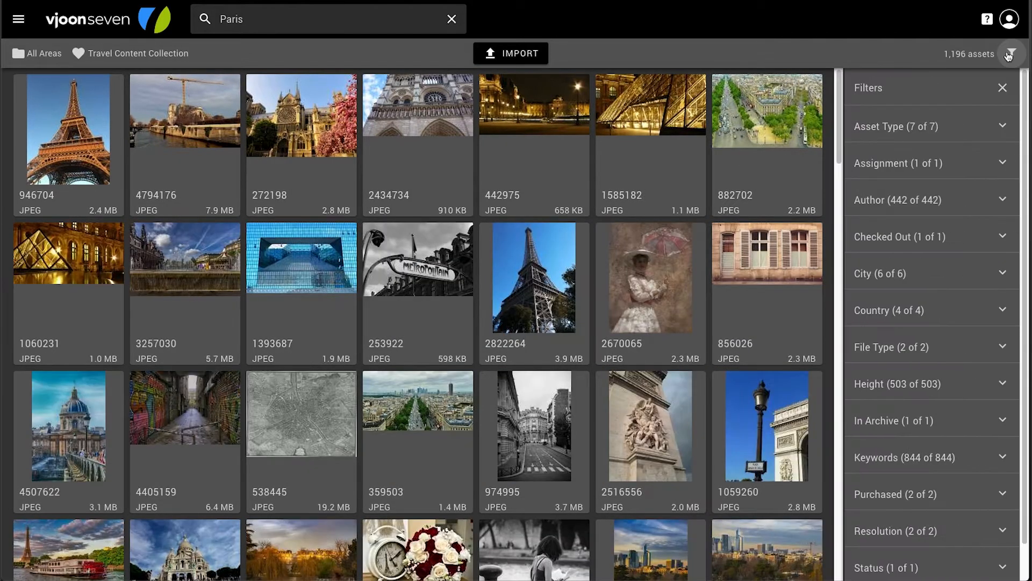
left_click(1004, 201)
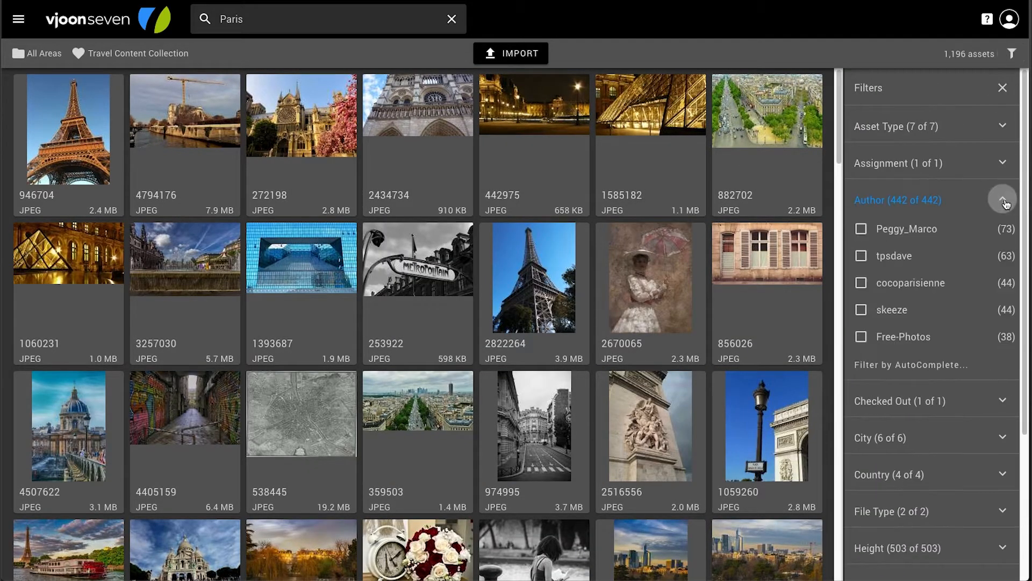
left_click(926, 365)
type("Phi")
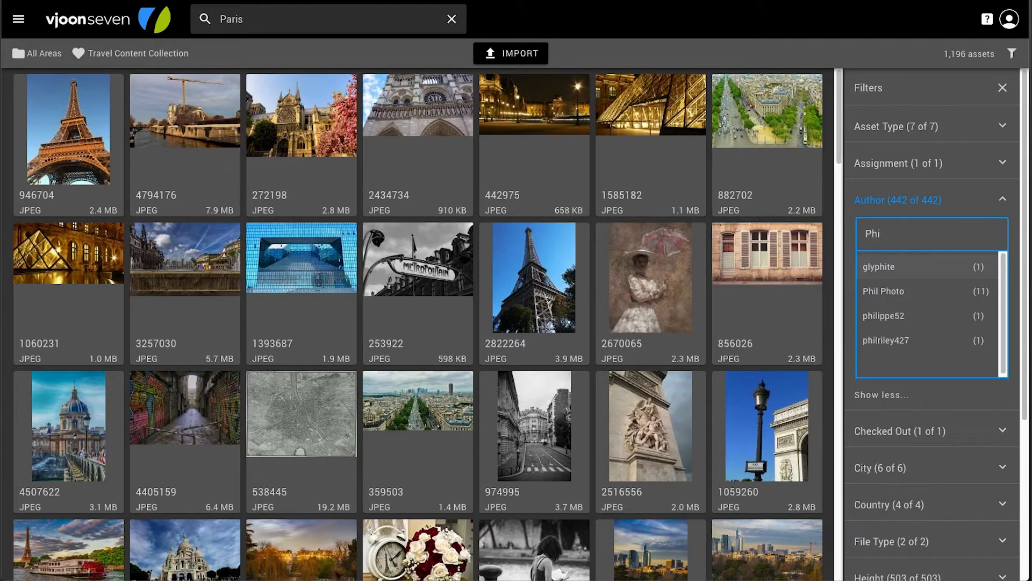
type("l")
left_click(914, 270)
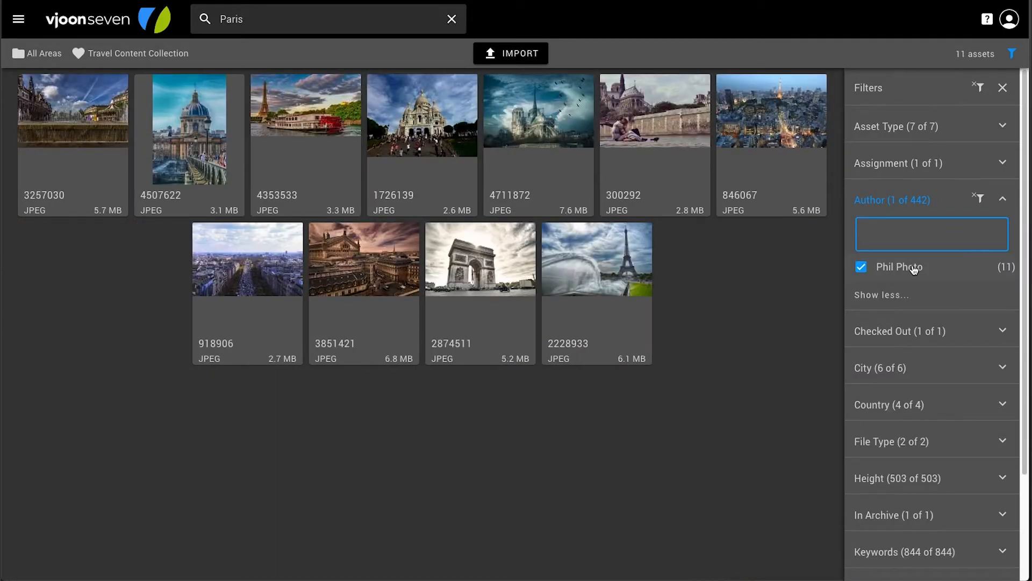
Restrict the filtered images further to those with the Purchased status
scroll(914, 270, "down", 3)
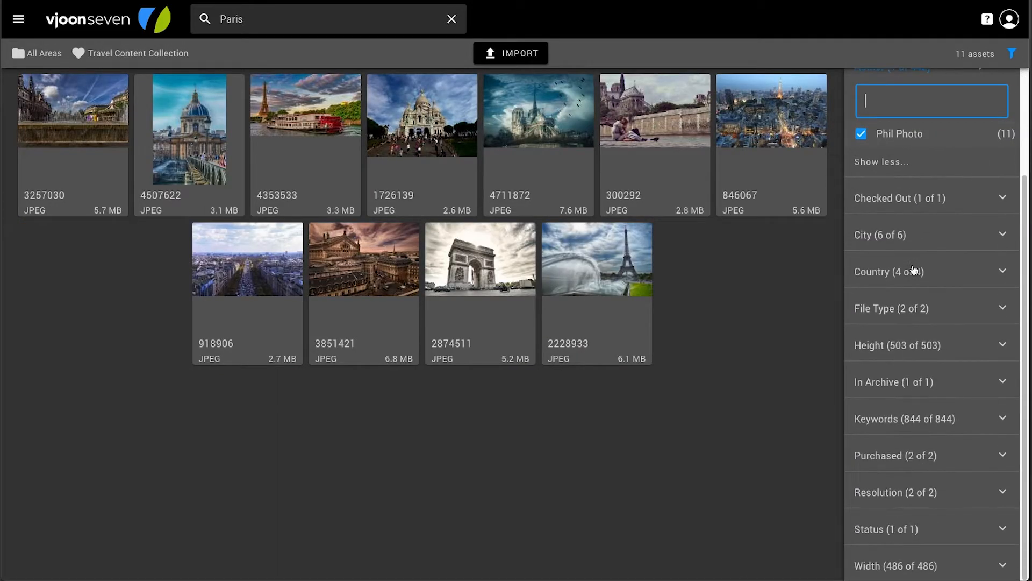
left_click(1003, 454)
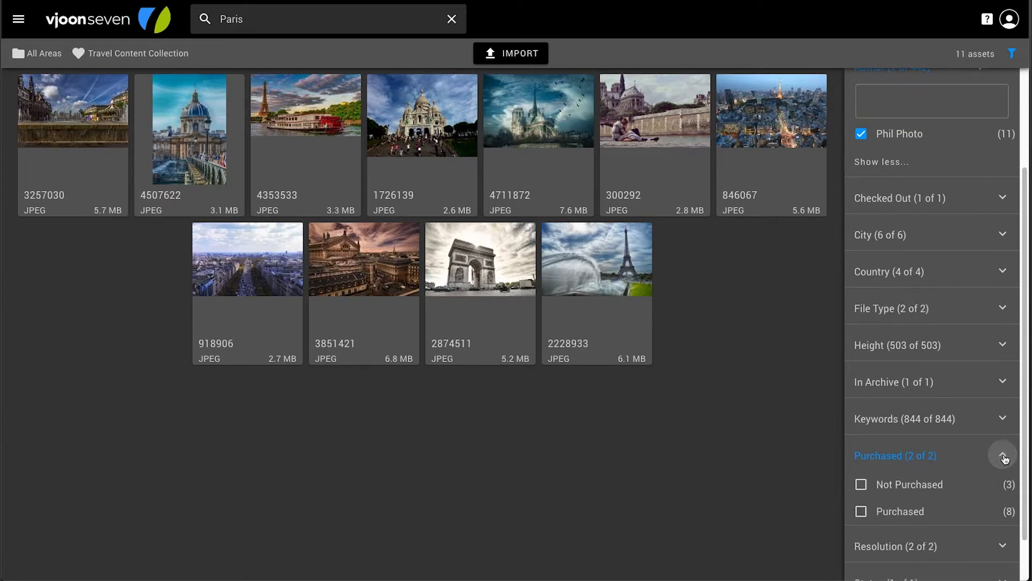
left_click(862, 511)
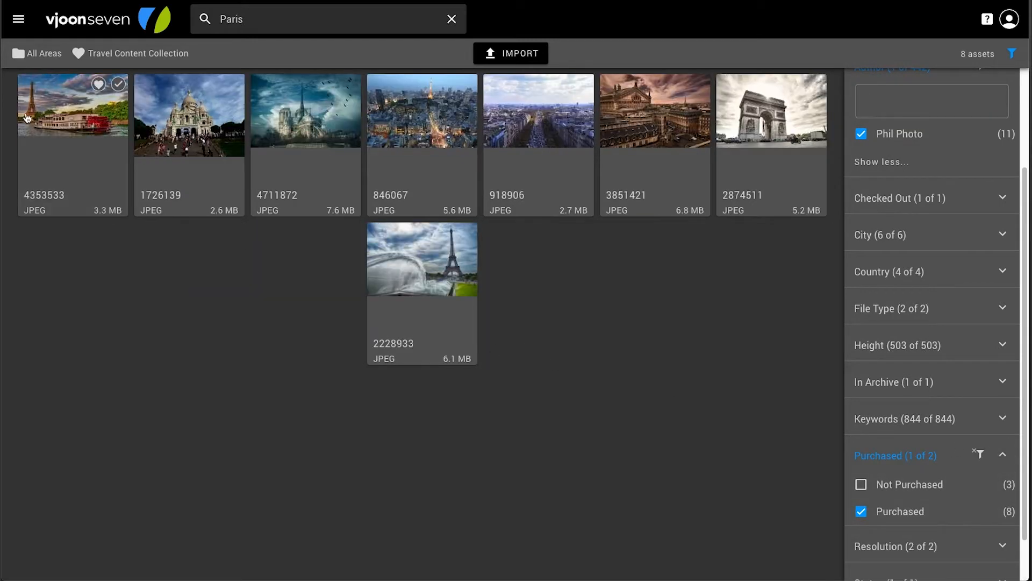
Select all the filtered images from 4353533 through 2228933 and add them to the Travel Content Collection
left_click(56, 107)
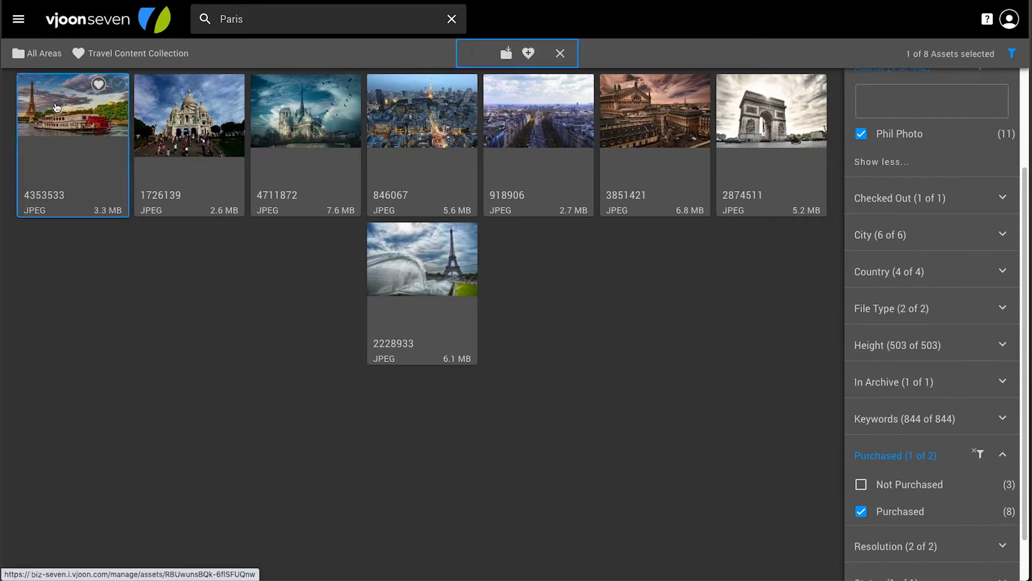
left_click(442, 285, "shift")
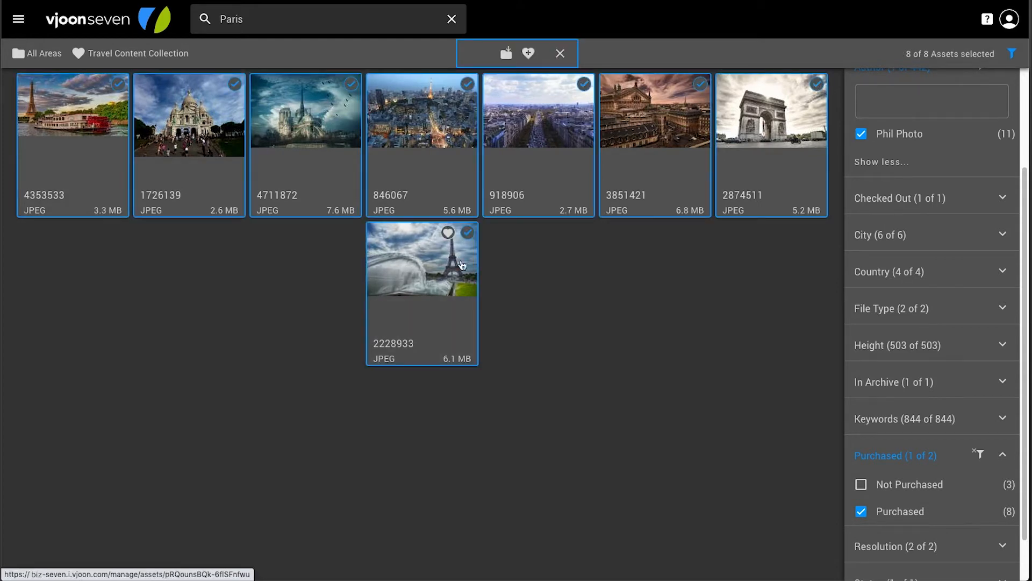
left_click(528, 54)
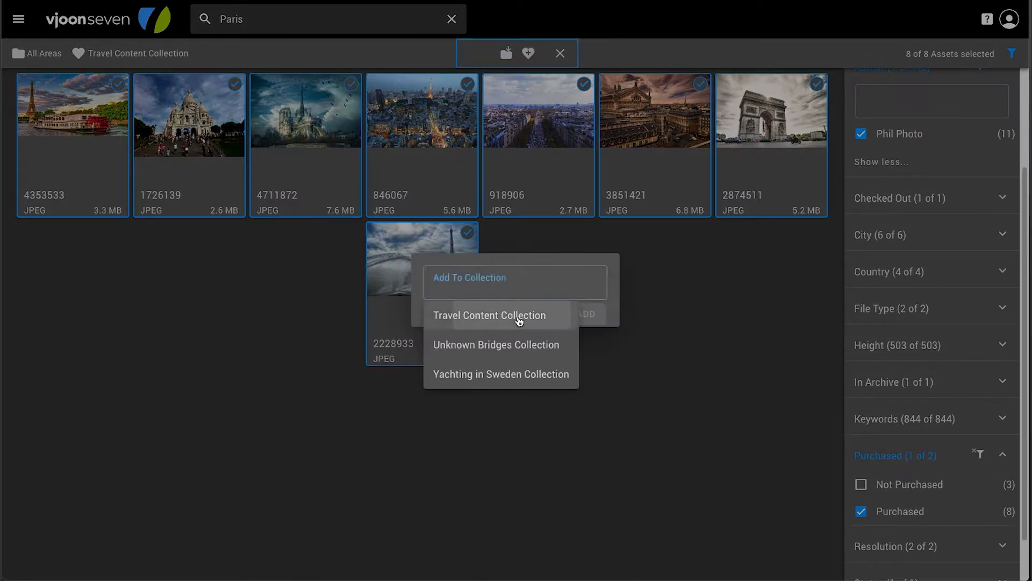
left_click(506, 316)
left_click(586, 314)
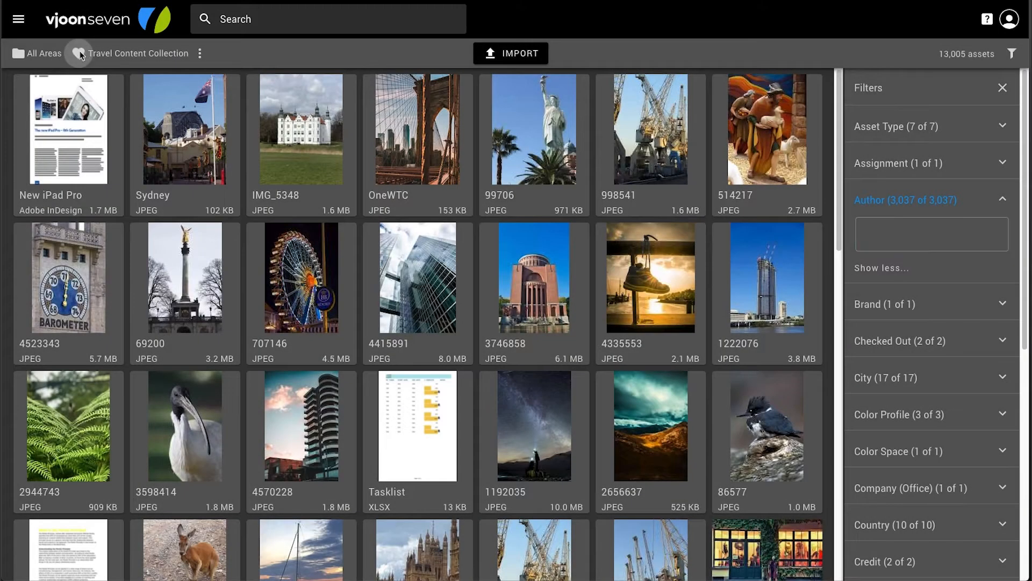
Open the Travel Content Collection, select images 1726139, 4711872 and 2874511, and load them for placement in the InDesign layout
left_click(81, 54)
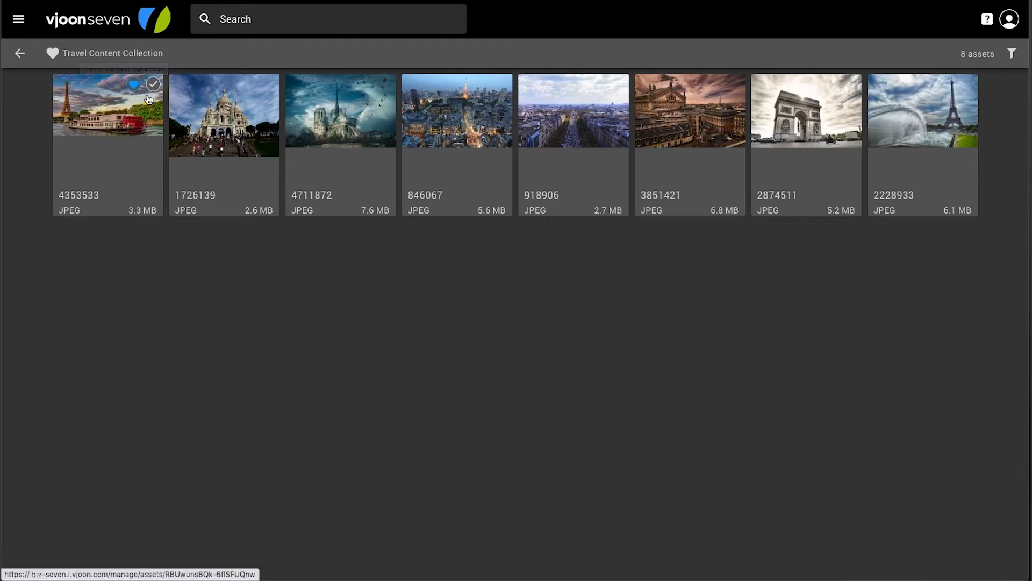
left_click(257, 115)
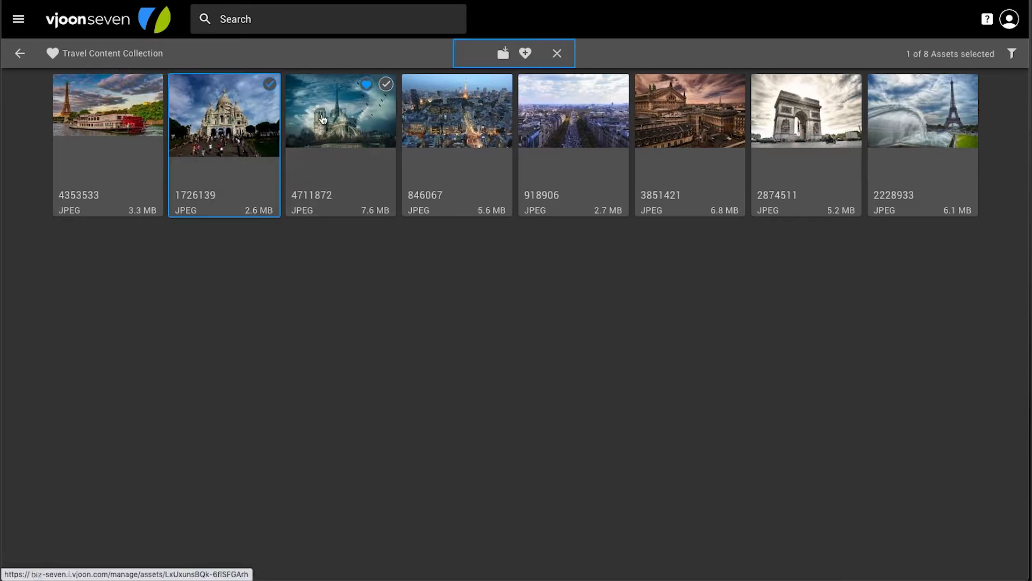
left_click(362, 123)
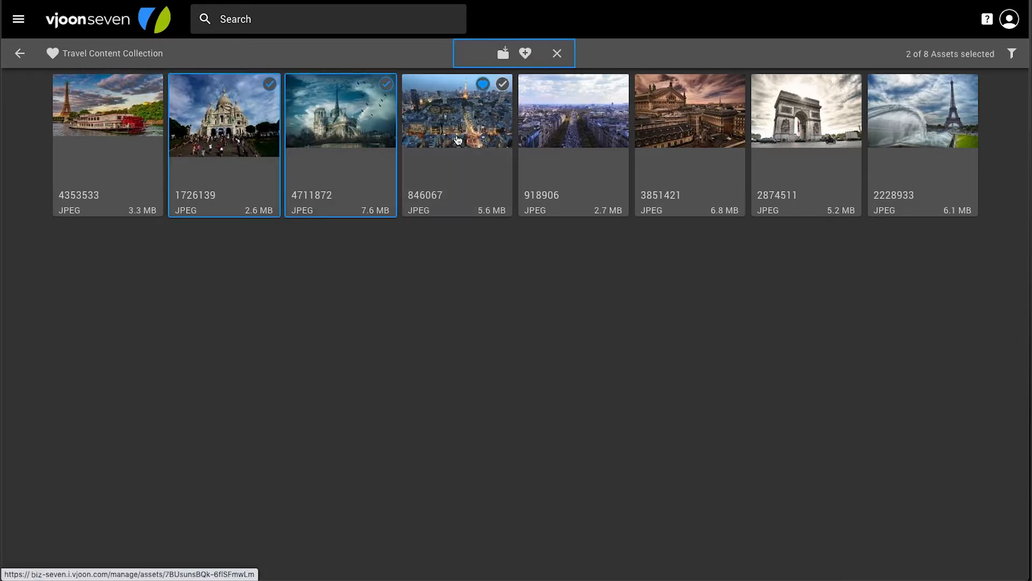
left_click(769, 143)
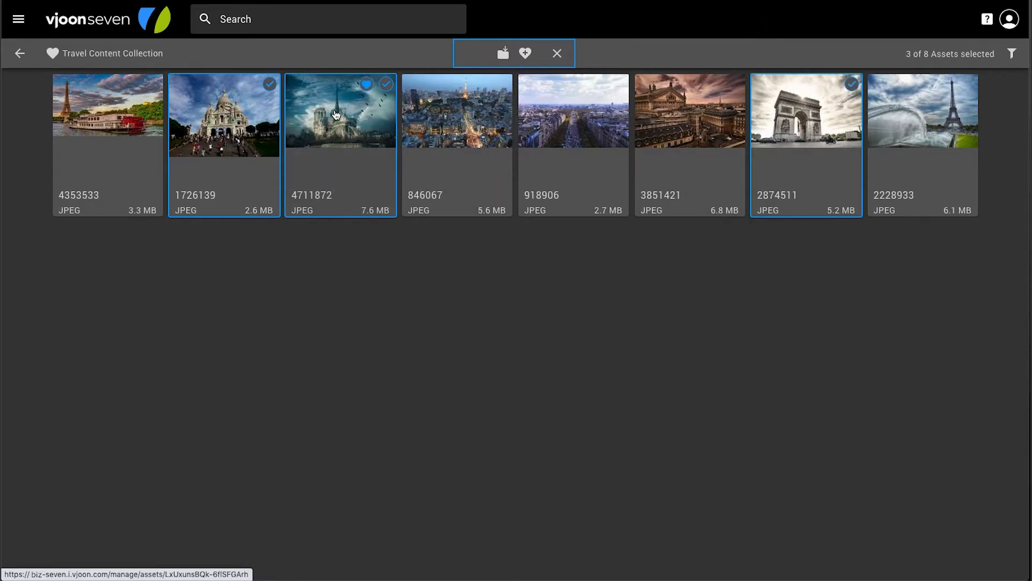
left_click_drag(335, 114, 289, 197)
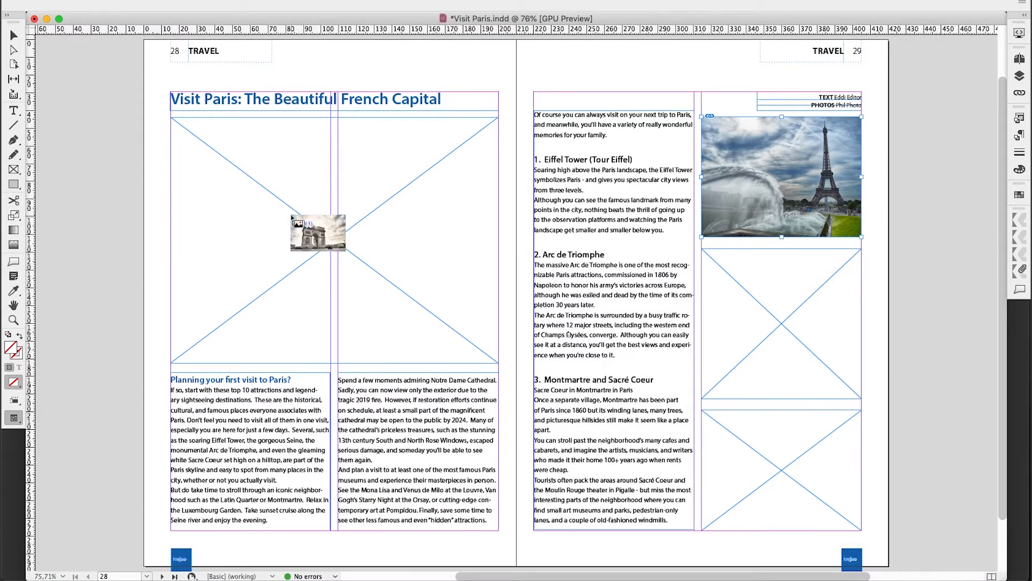
Place the Notre-Dame image in the large page 28 frame, and the Arc de Triomphe and Sacré Coeur images in the matching page 29 frames
left_click(292, 218)
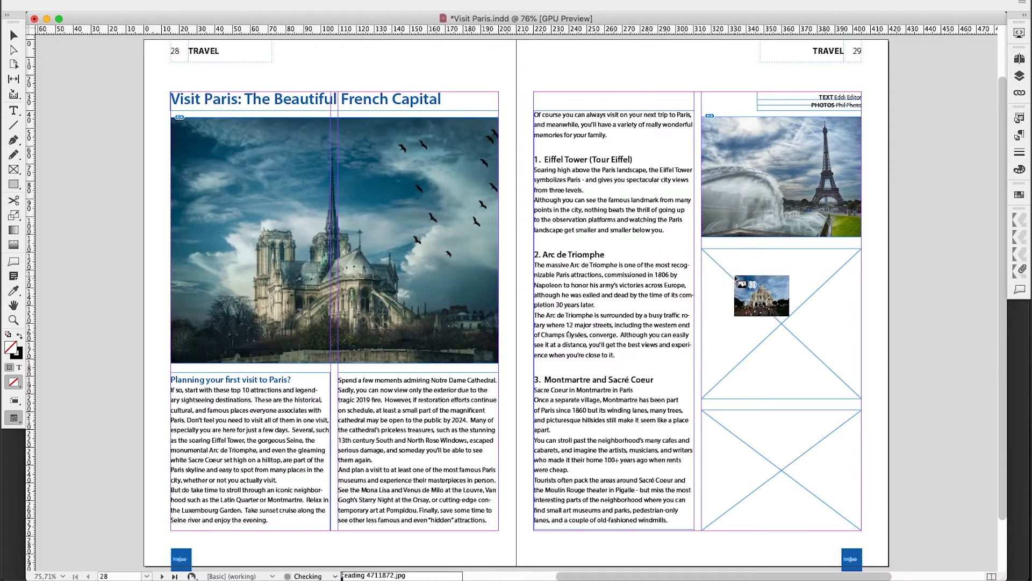
key("Right")
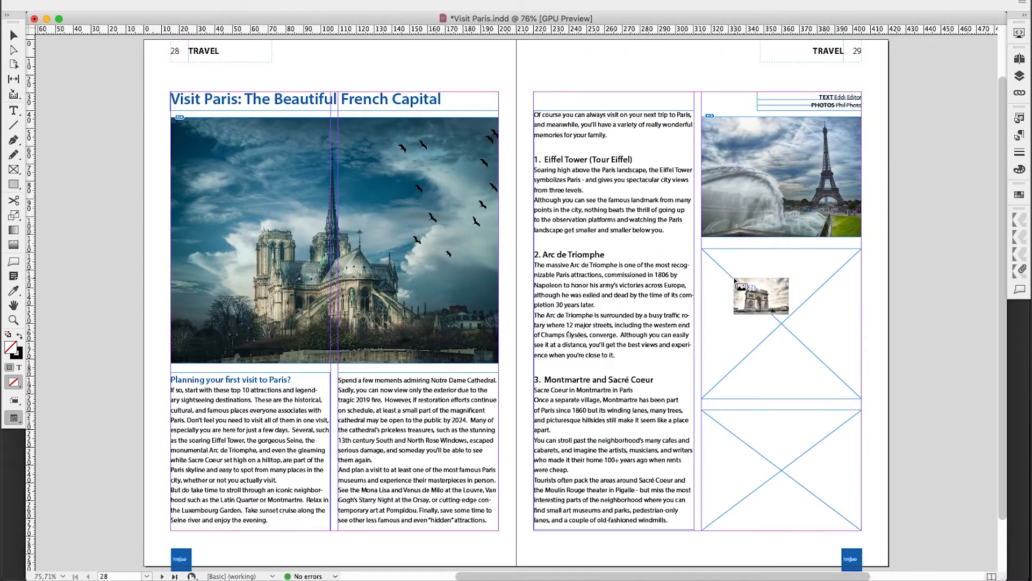
left_click(735, 281)
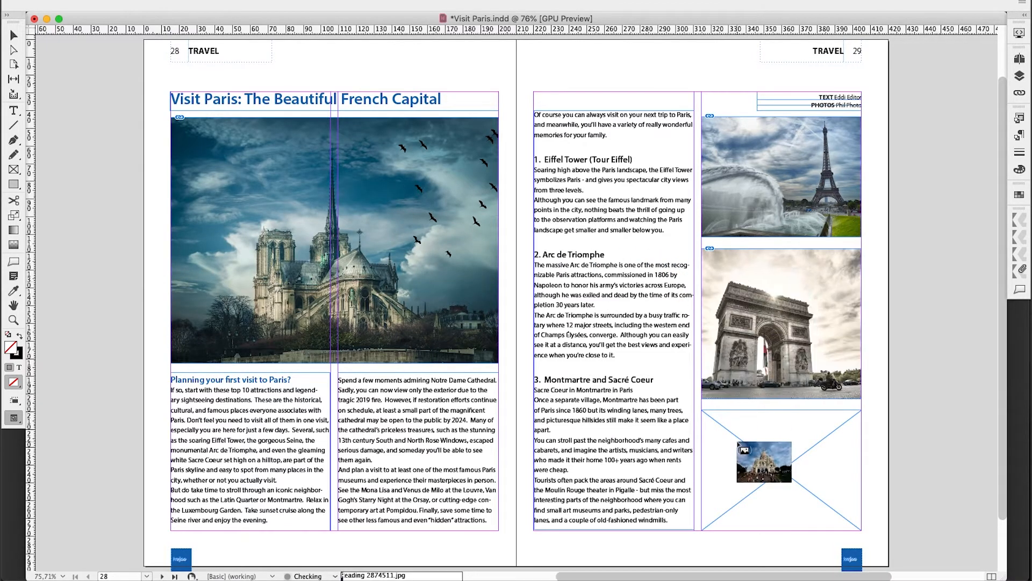
left_click(738, 441)
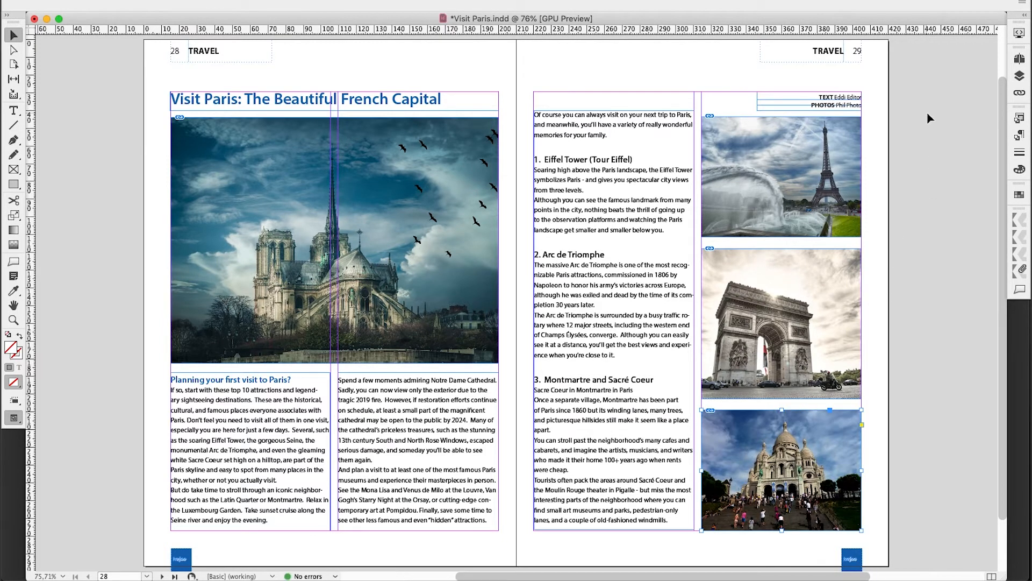
Select the Notre-Dame image on page 28 and update its modified link 4711872
left_click(440, 163)
left_click(1019, 94)
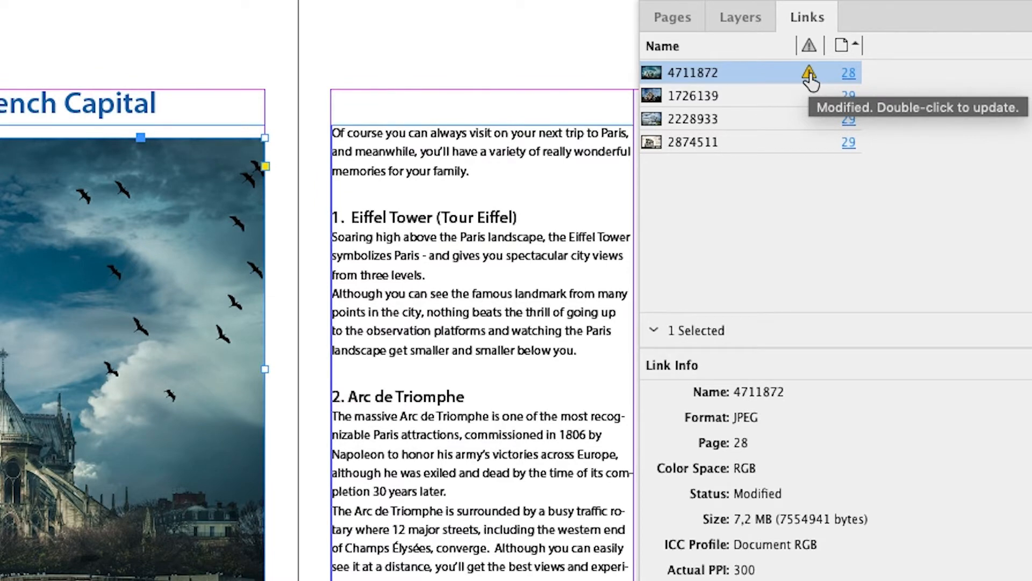
double_click(809, 73)
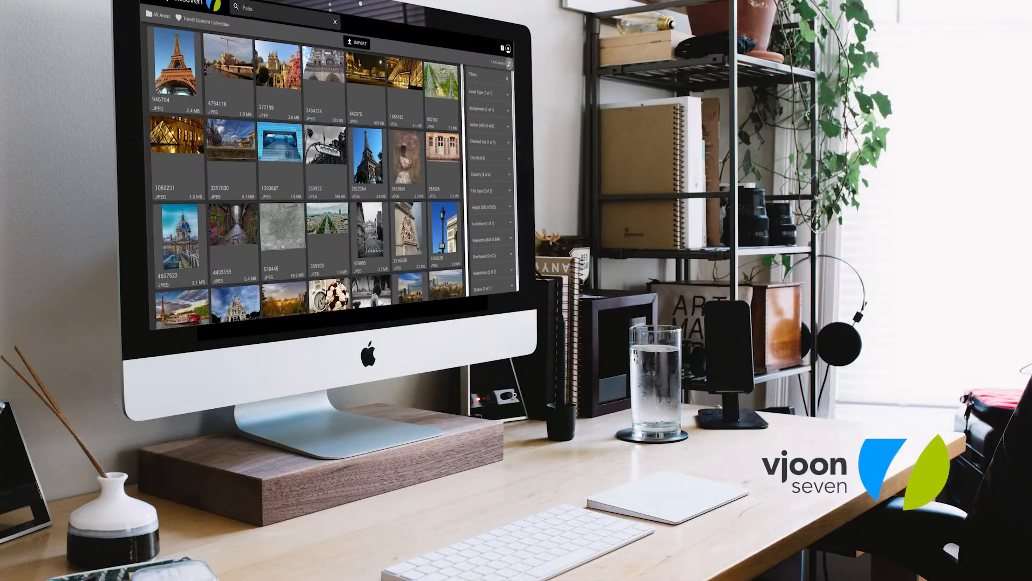
left_click(509, 127)
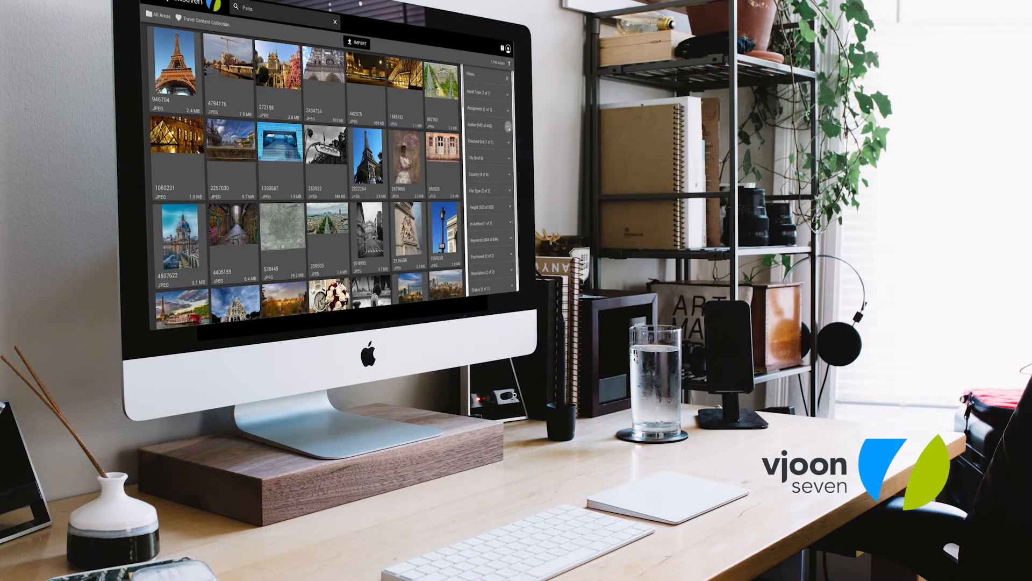
left_click(490, 199)
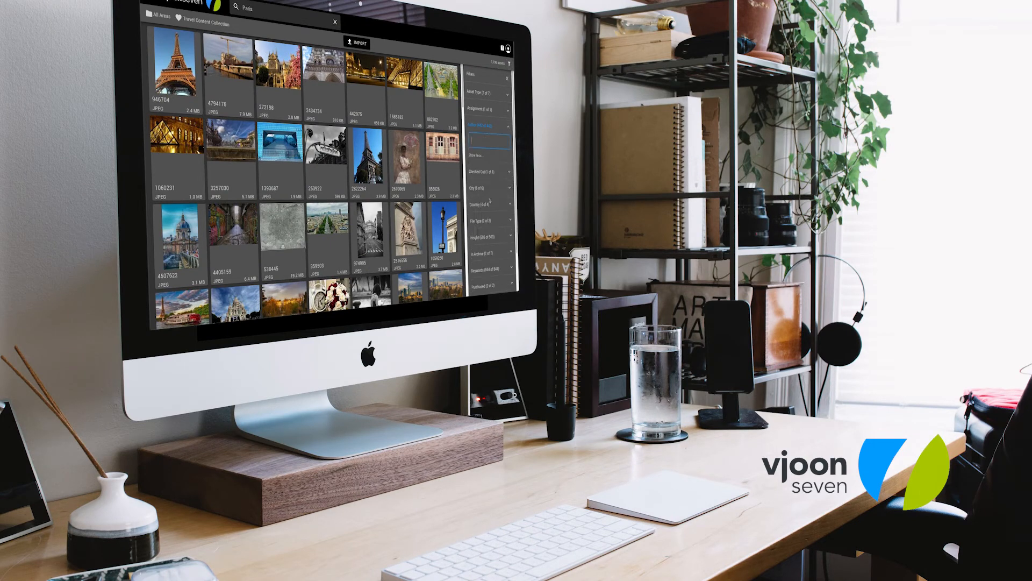
type("Phi")
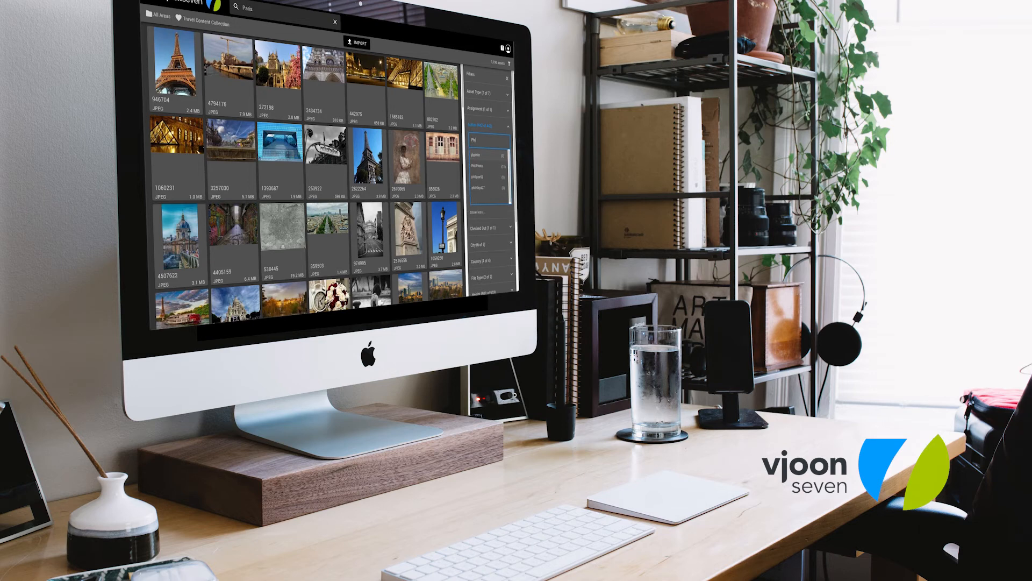
type("l")
left_click(486, 157)
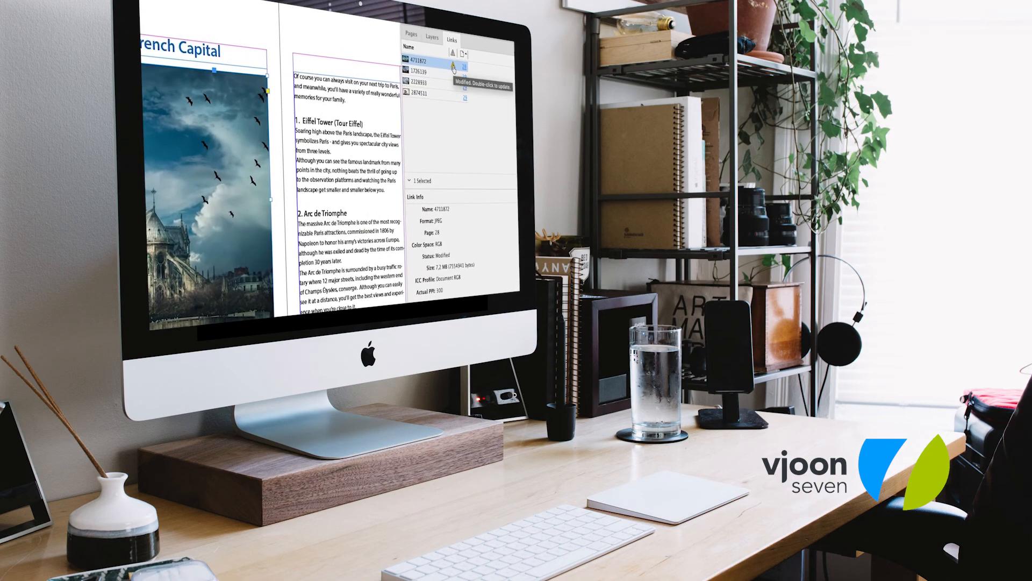
double_click(454, 67)
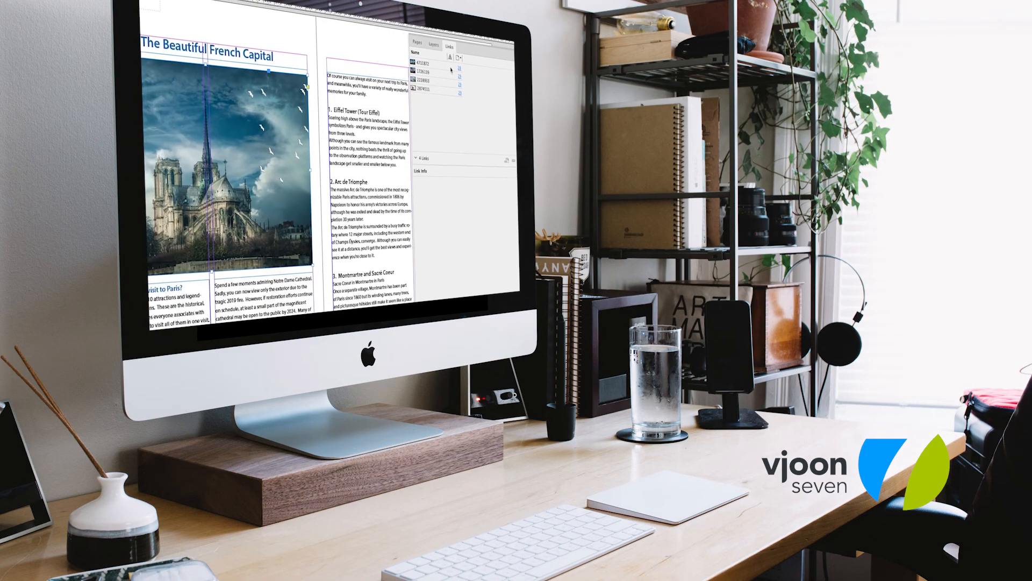